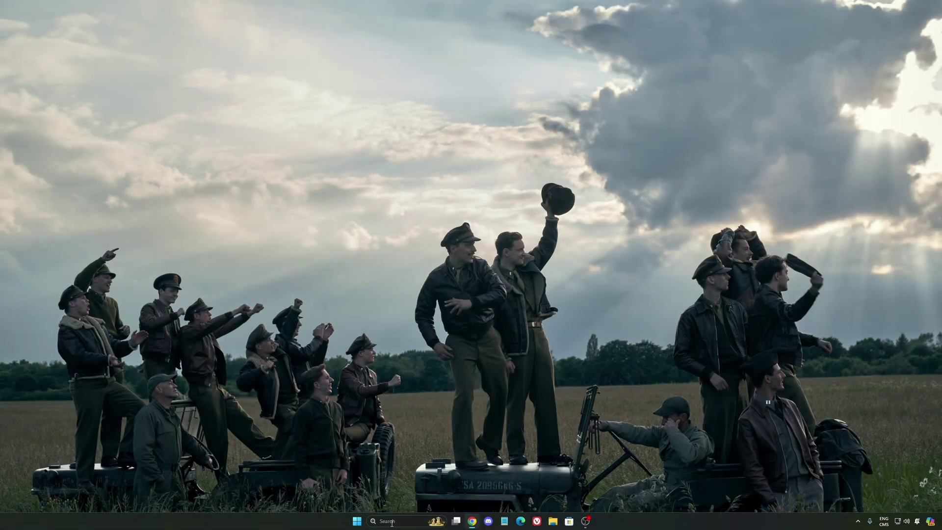
- Open Windows Settings and check the Game Bar options and the related default graphics settings
left_click(393, 521)
type("settings")
key("Return")
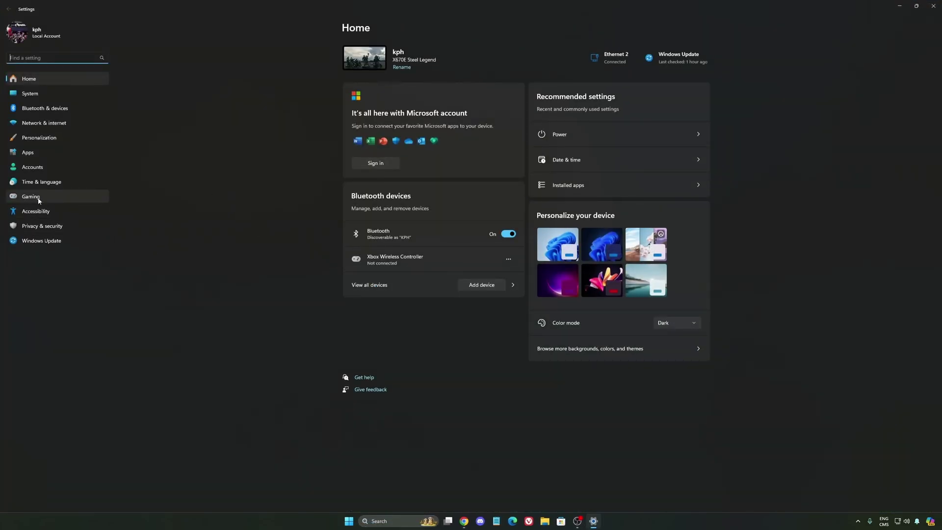
left_click(32, 200)
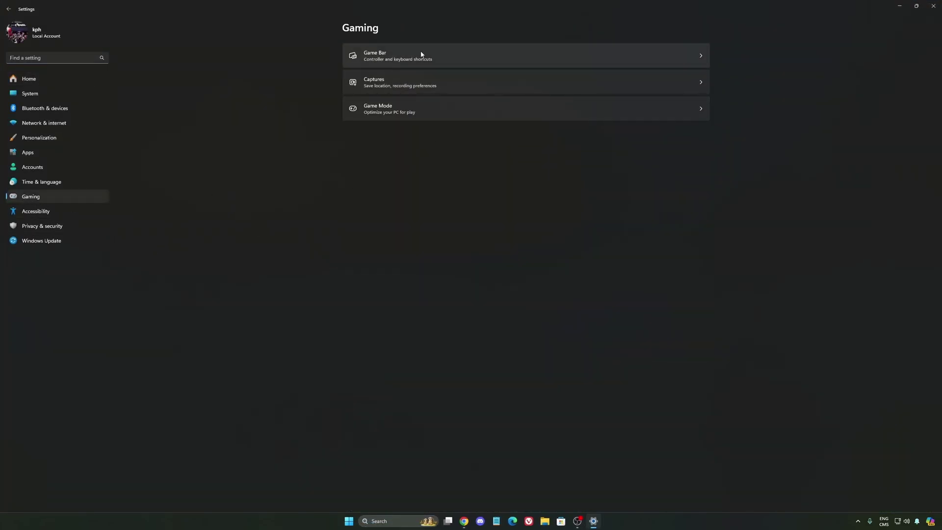
left_click(407, 55)
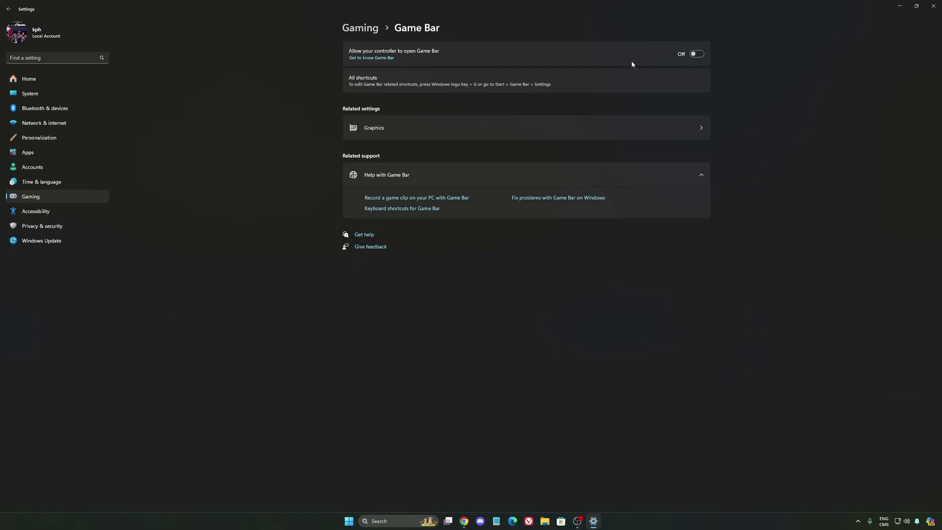
left_click(440, 131)
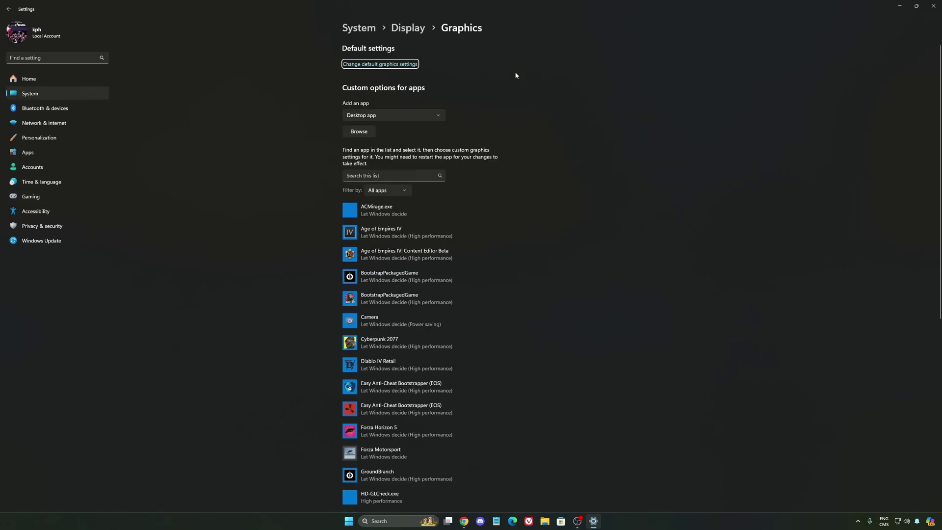
left_click(390, 67)
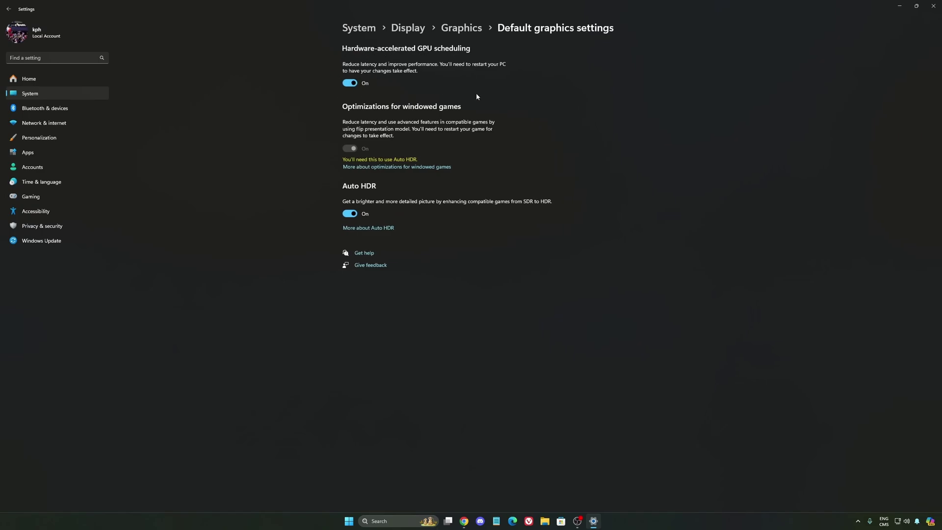
- Check the Captures recording preferences and the Game Mode setting in the gaming settings
left_click(48, 196)
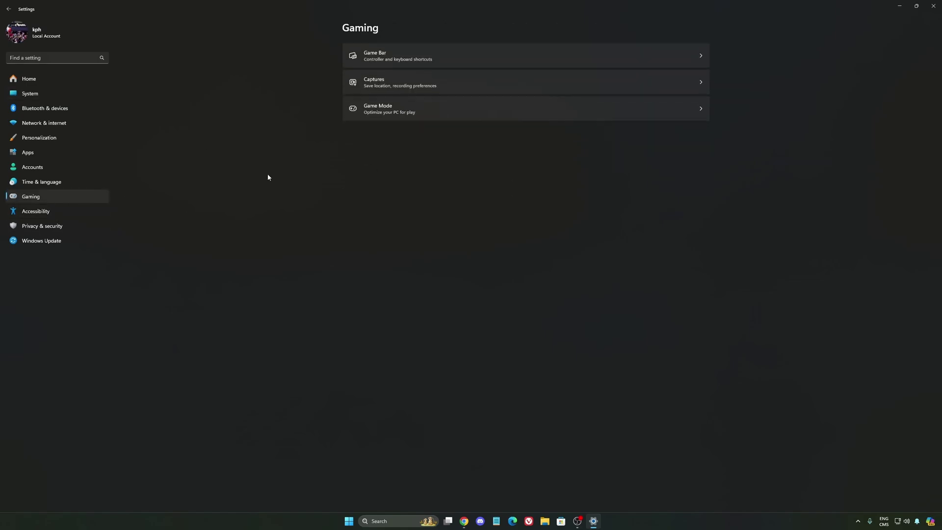
left_click(470, 87)
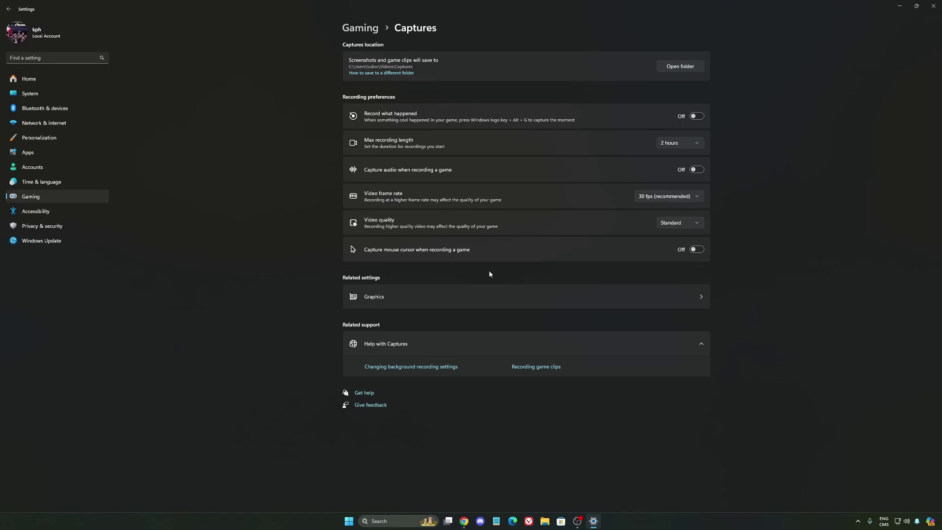
left_click(79, 197)
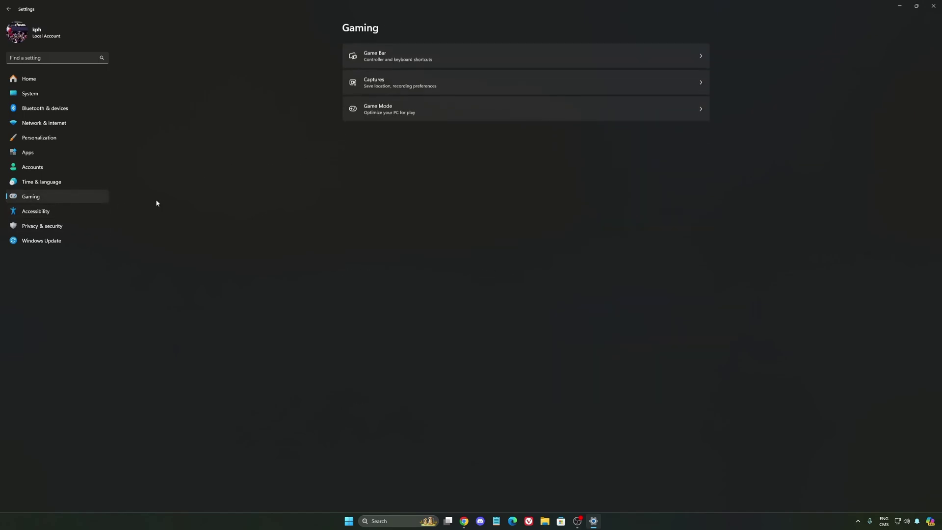
left_click(435, 108)
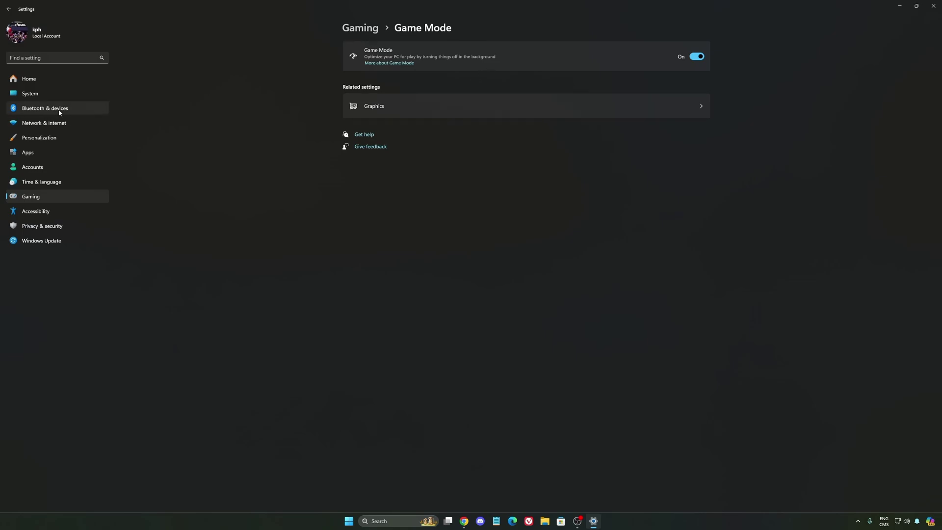
- Set the system's power mode to Balanced
left_click(42, 93)
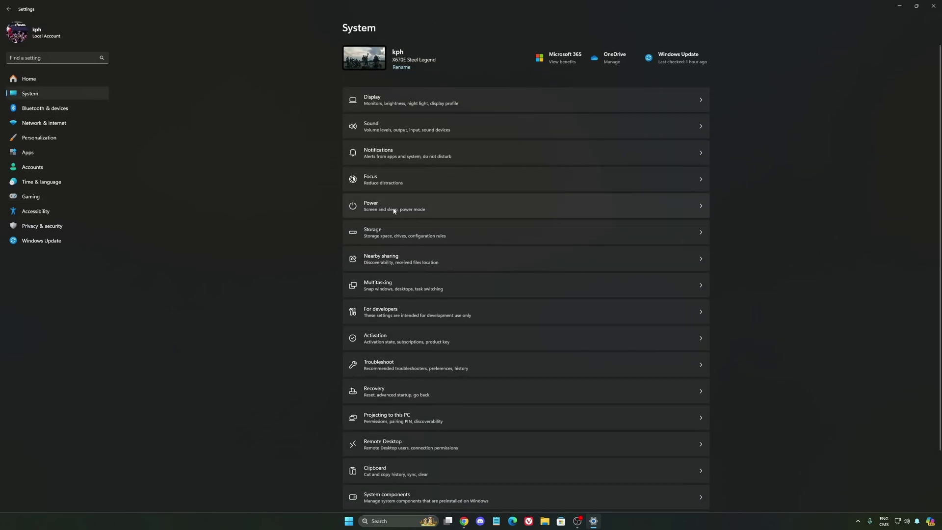
left_click(454, 203)
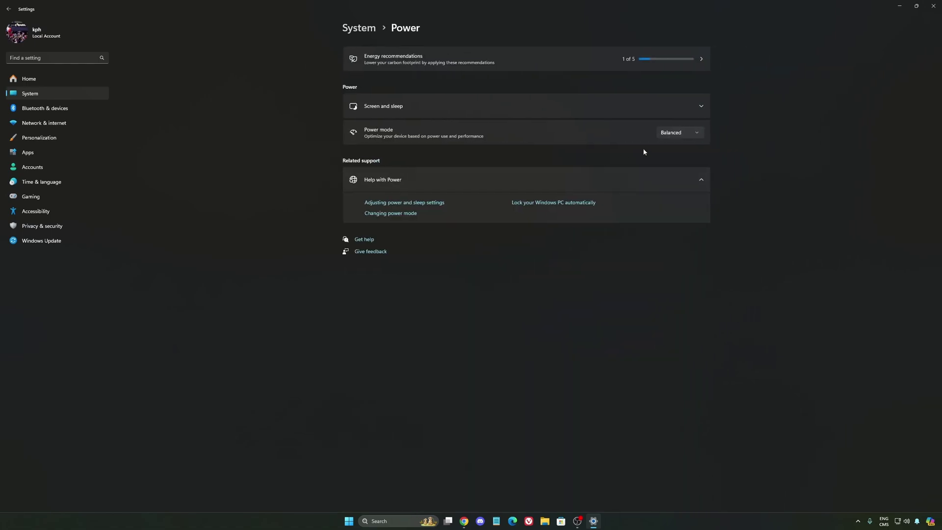
left_click(694, 137)
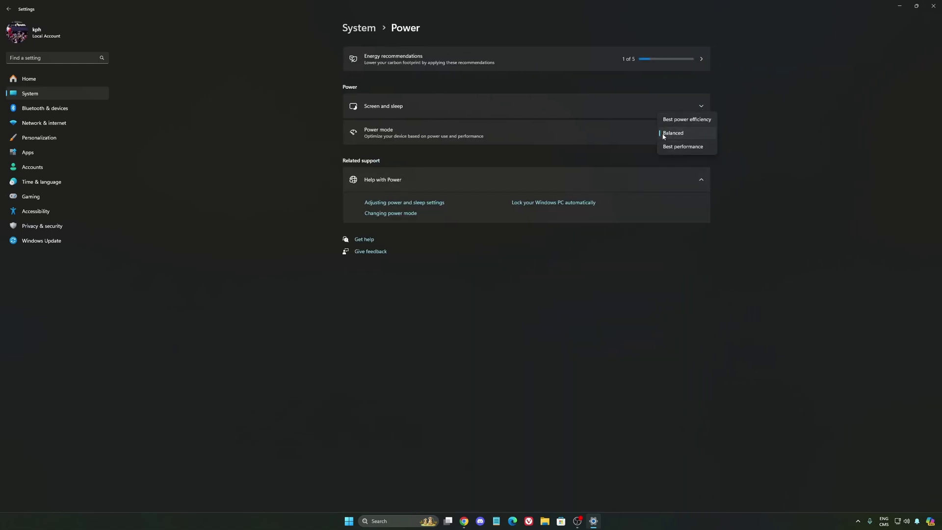
left_click(671, 134)
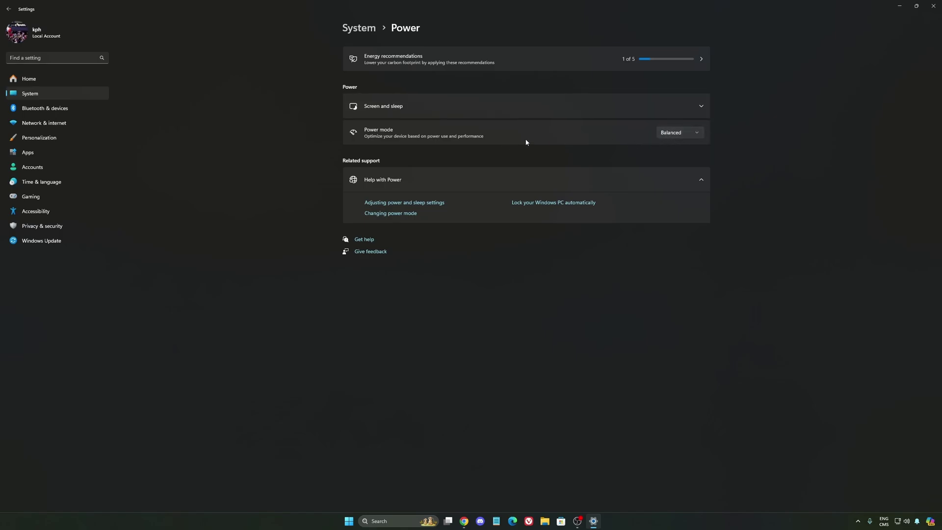
left_click(671, 134)
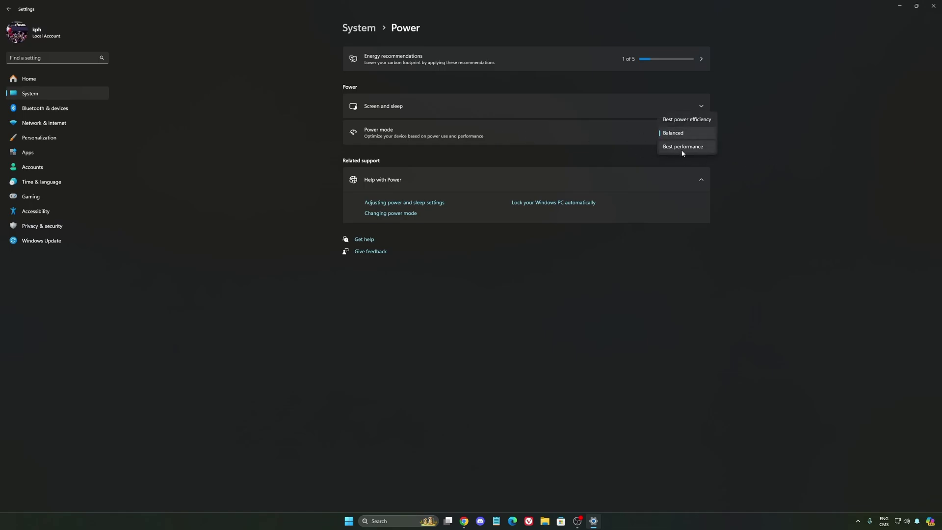
left_click(769, 149)
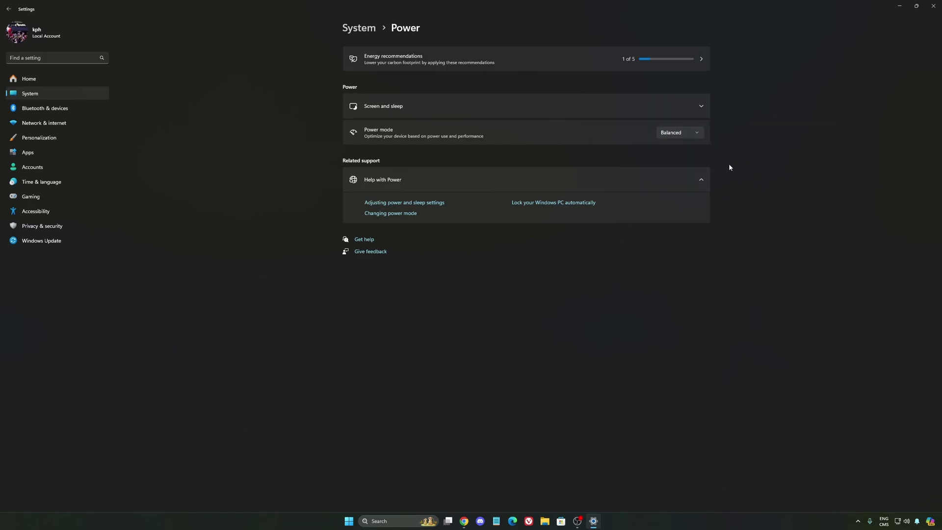
- Check the Windows Update status and close Settings
left_click(52, 79)
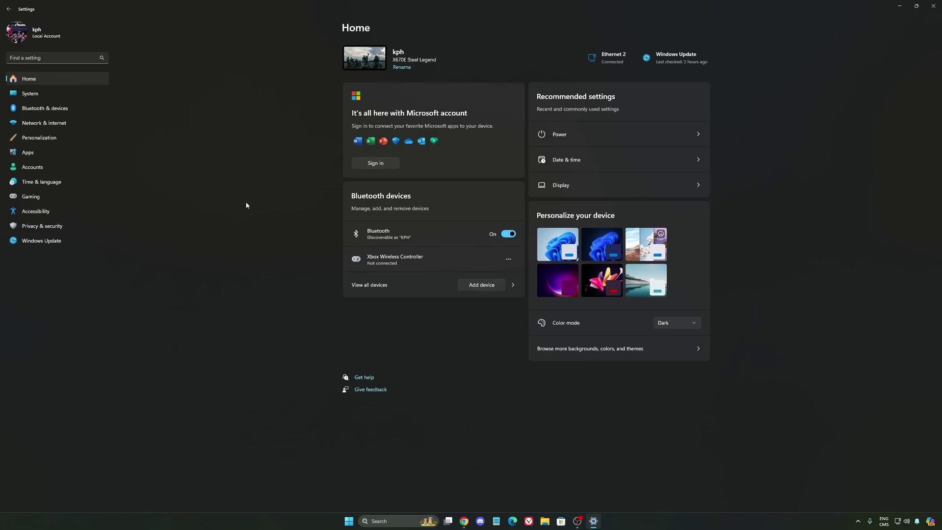
left_click(69, 241)
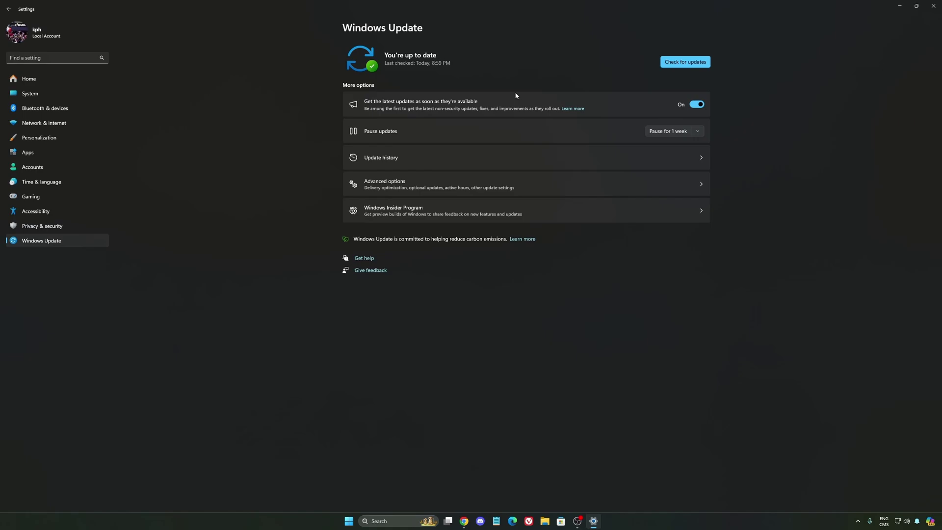
left_click(933, 6)
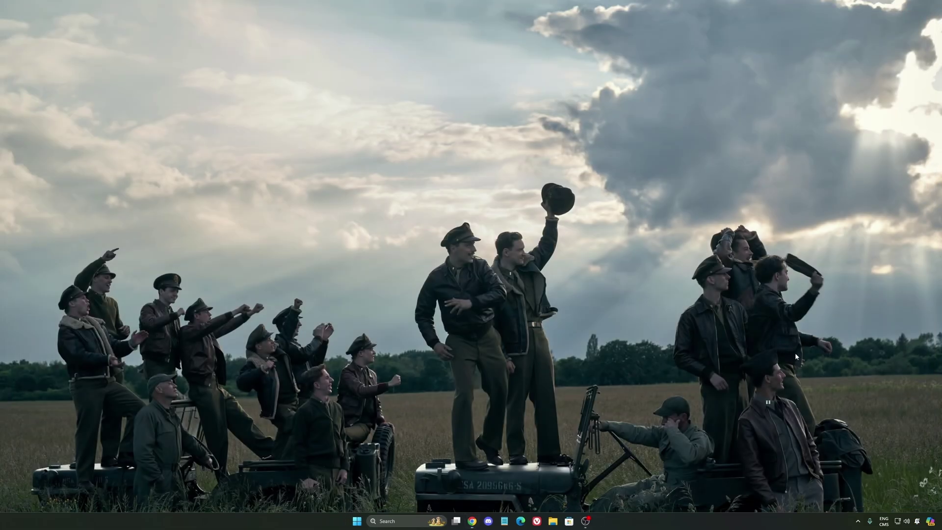
- Switch to the NVIDIA app, turn off the NVIDIA overlay, and minimize the app
left_click(857, 522)
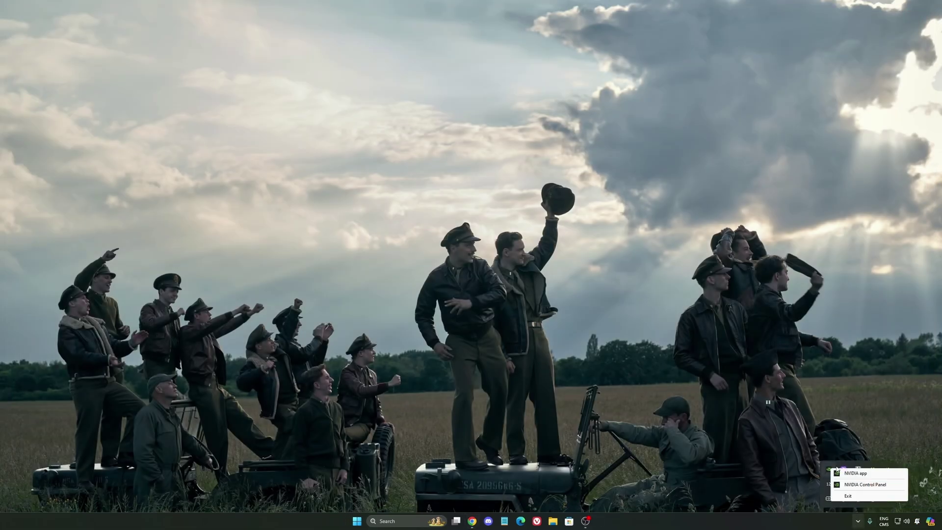
left_click(859, 476)
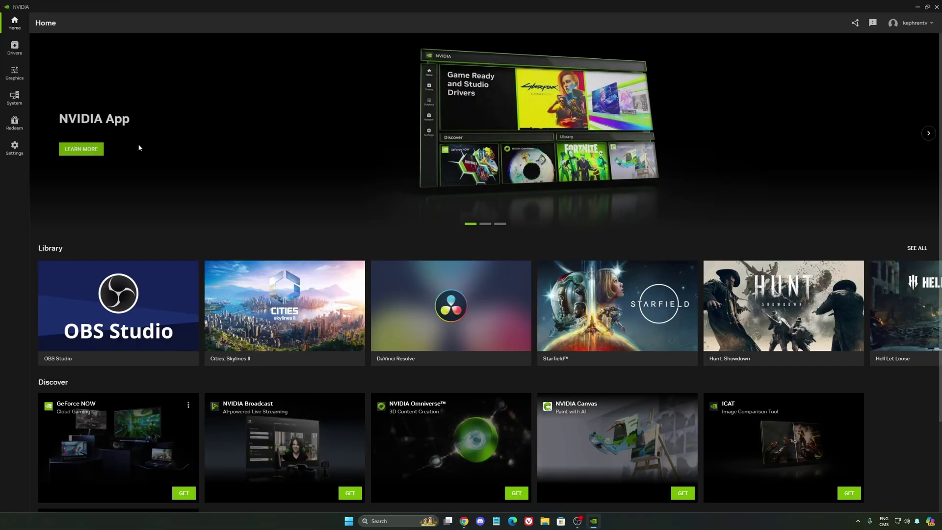
left_click(14, 73)
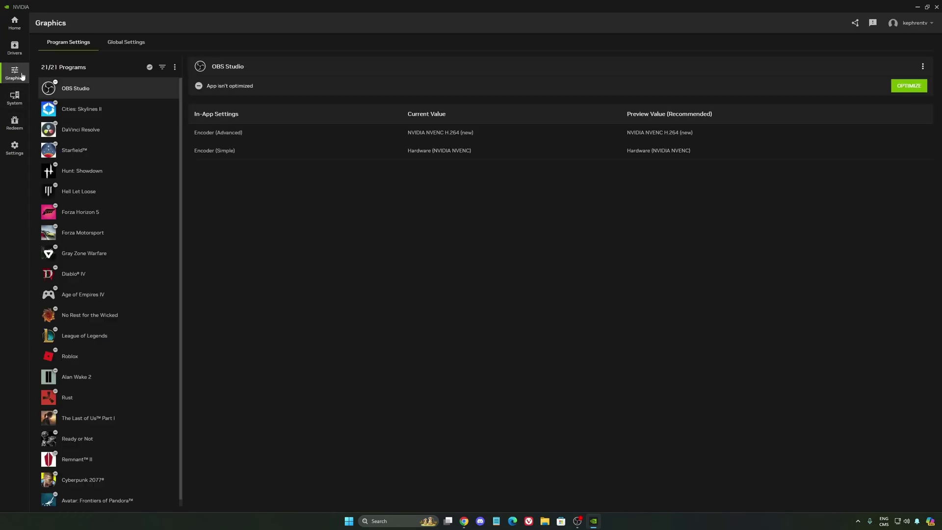
left_click(14, 148)
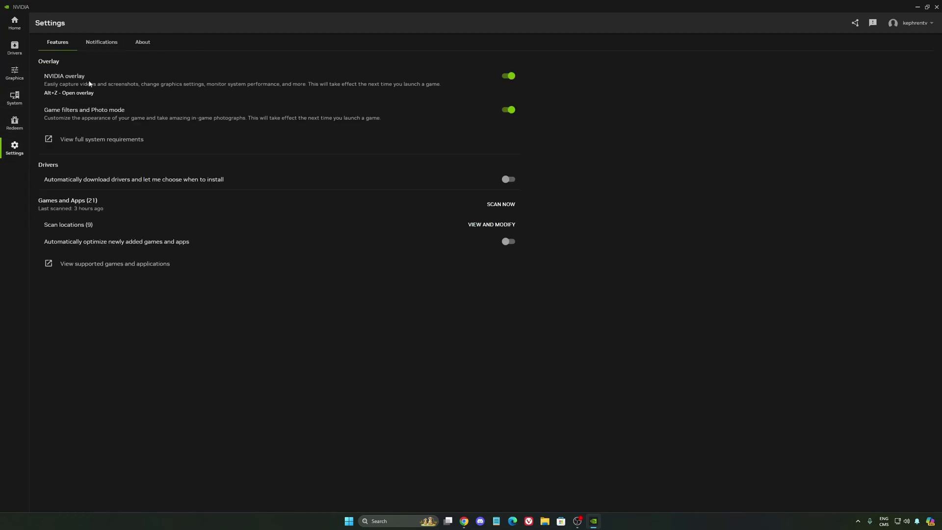
left_click(508, 76)
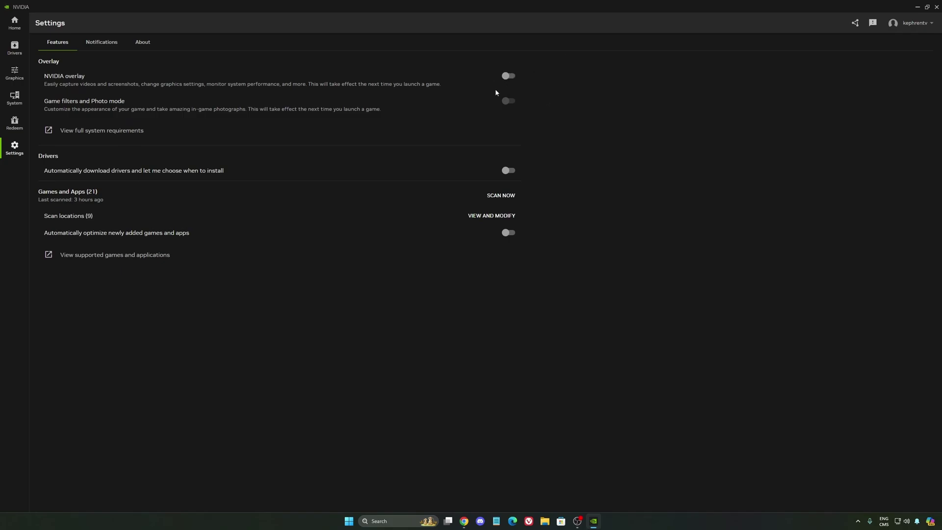
left_click(918, 7)
- Switch to the NVIDIA Control Panel and open the page for managing 3D settings
left_click(858, 523)
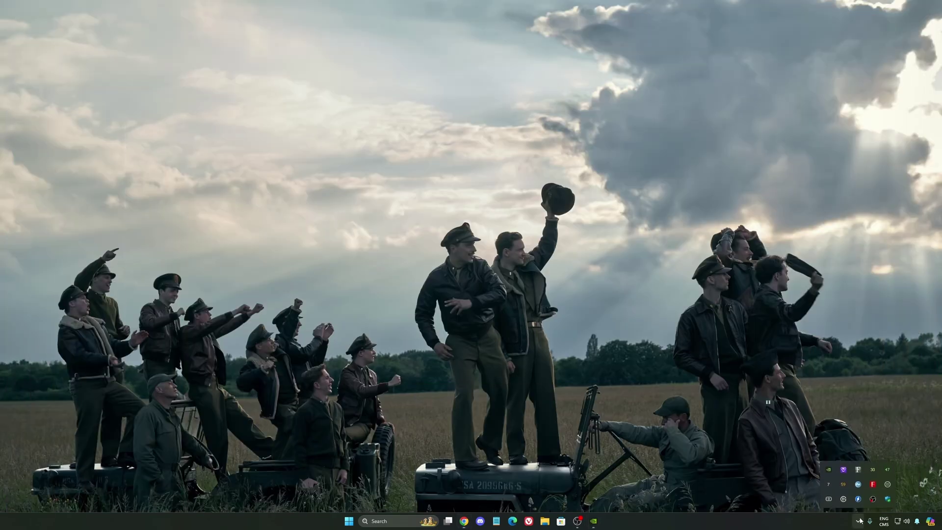
right_click(829, 470)
left_click(860, 481)
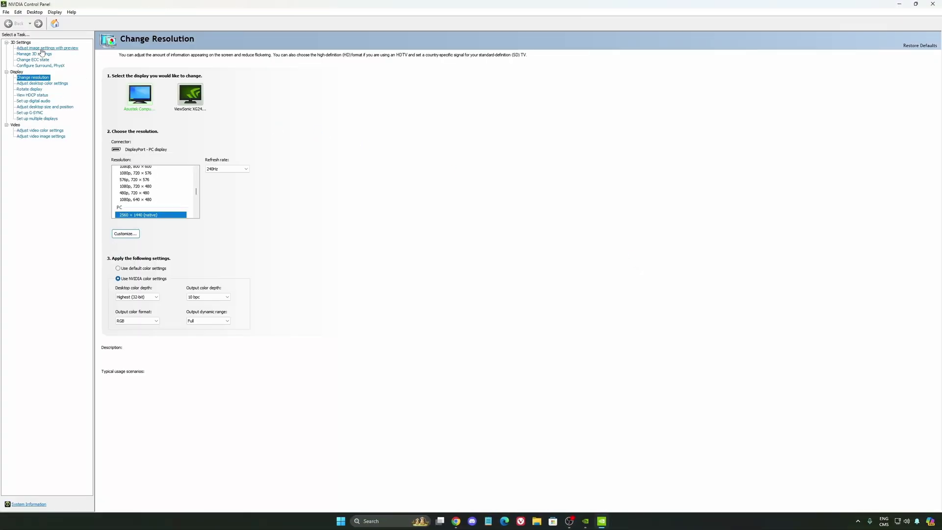
left_click(43, 53)
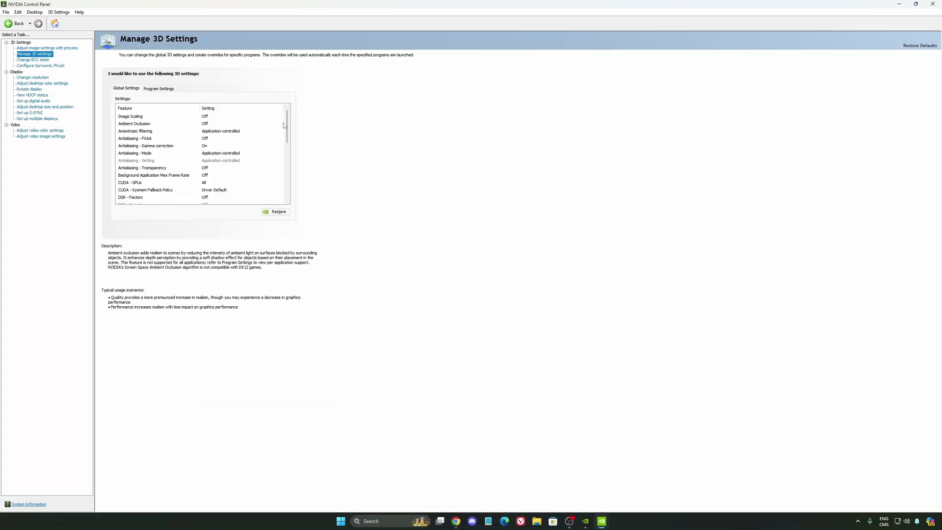
- Check the available Power management mode options in the global 3D settings without changing the selection
left_click_drag(285, 124, 285, 140)
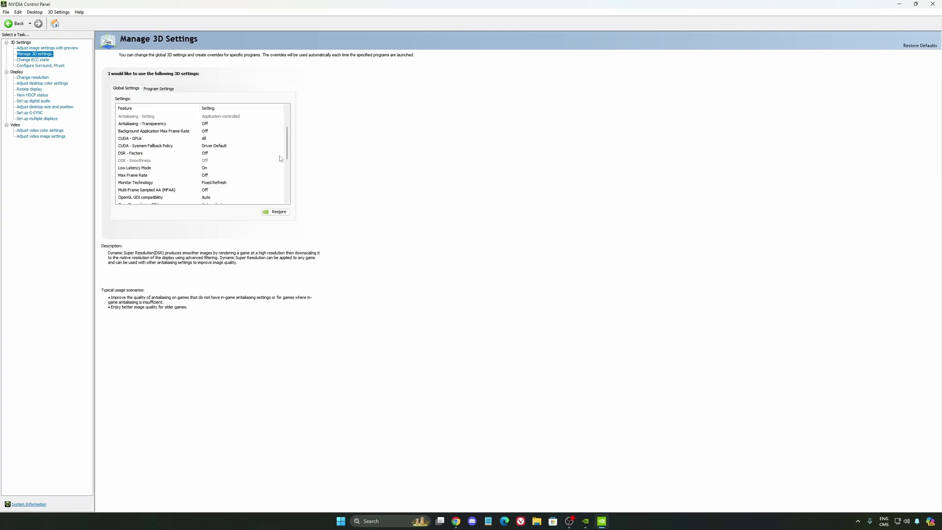
scroll(284, 152, "down", 3)
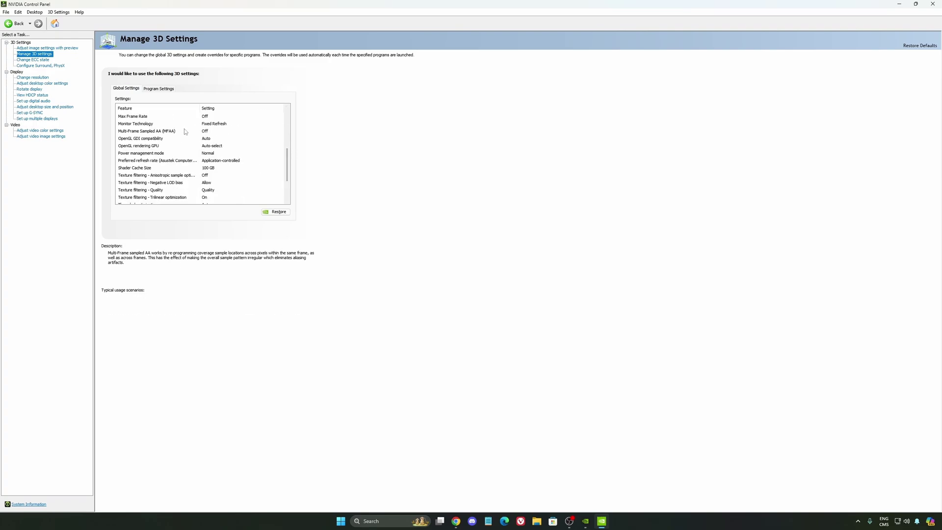
left_click(206, 155)
left_click(209, 155)
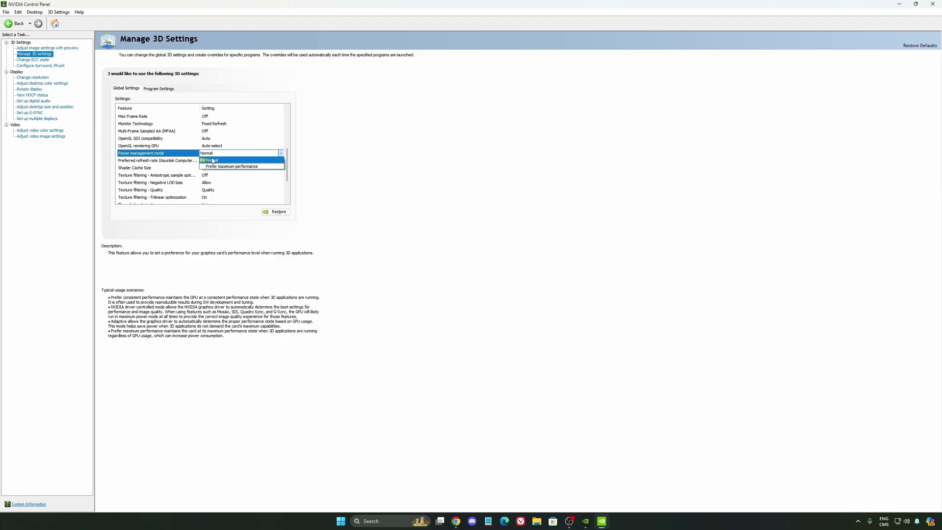
left_click(346, 163)
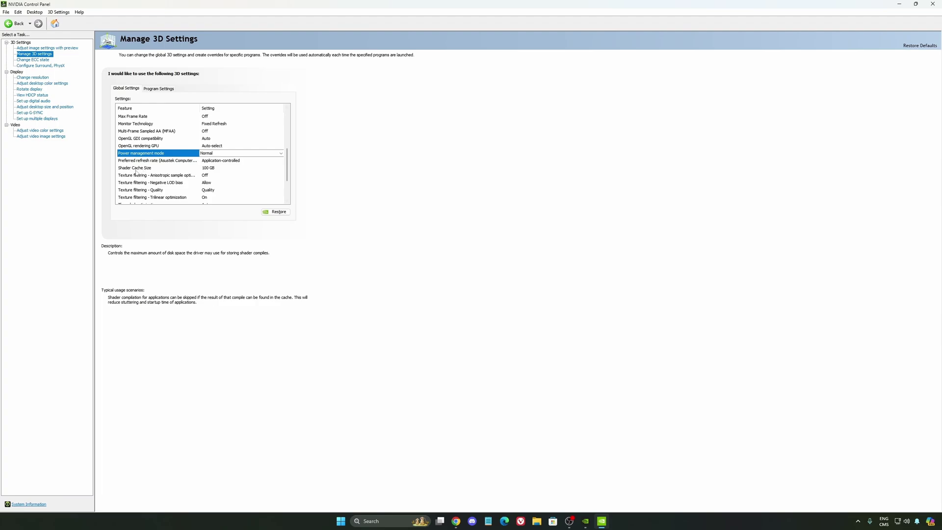
- Set the global Shader Cache Size to 100 GB
left_click(226, 170)
left_click(225, 168)
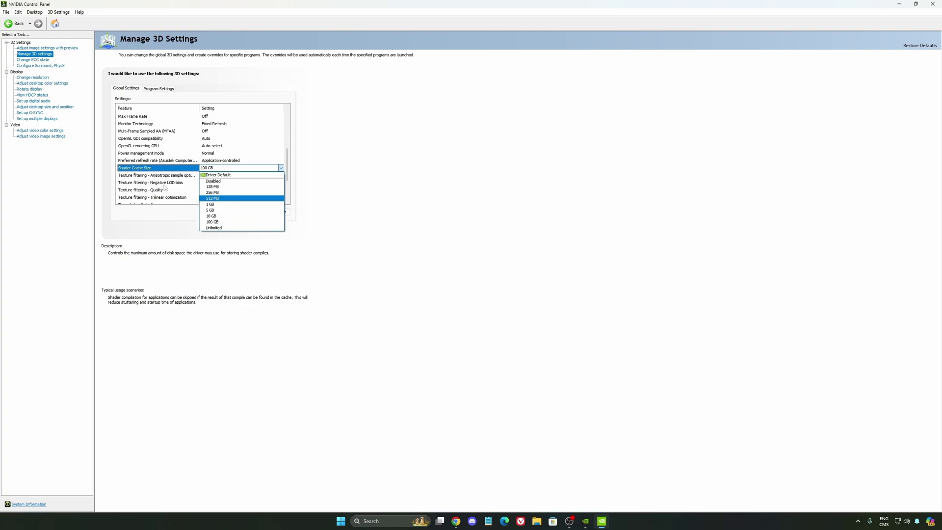
left_click(255, 222)
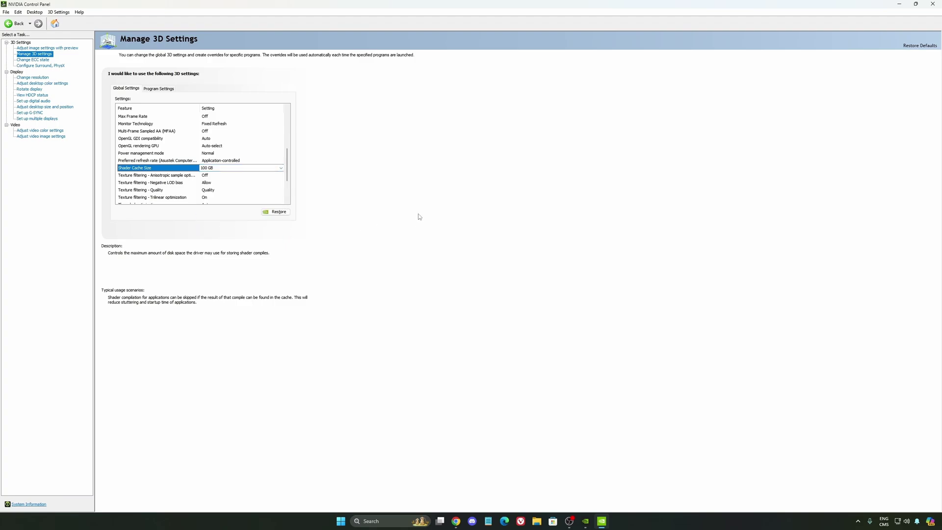
- Check the refresh rate choices for the selected display and open the G-SYNC setup page
left_click(33, 77)
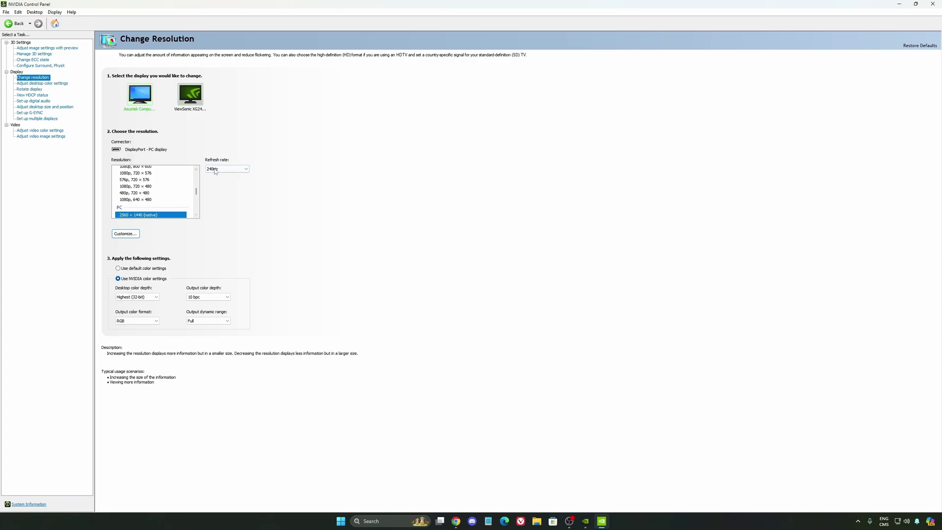
left_click(227, 169)
left_click(293, 175)
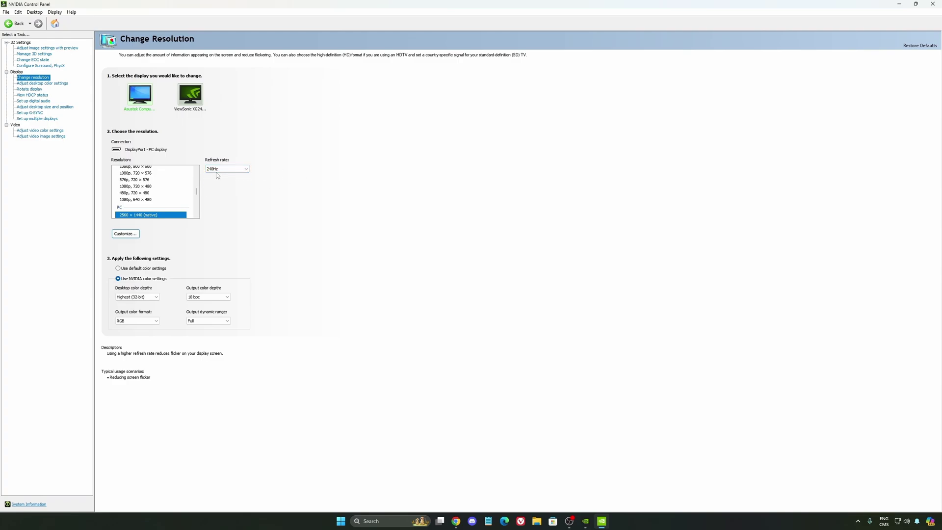
left_click(223, 170)
left_click(305, 174)
left_click(30, 112)
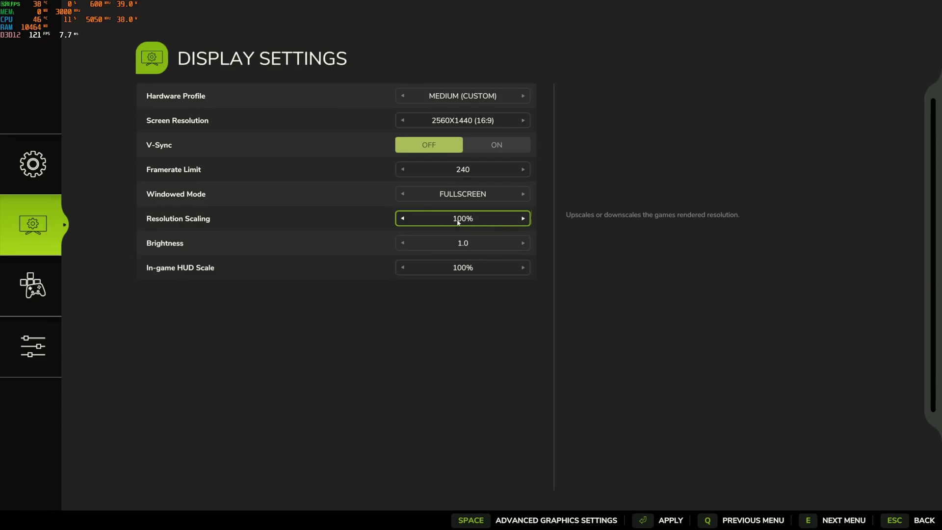
- Open the advanced graphics settings and review the object draw distance and render quality options
left_click(580, 527)
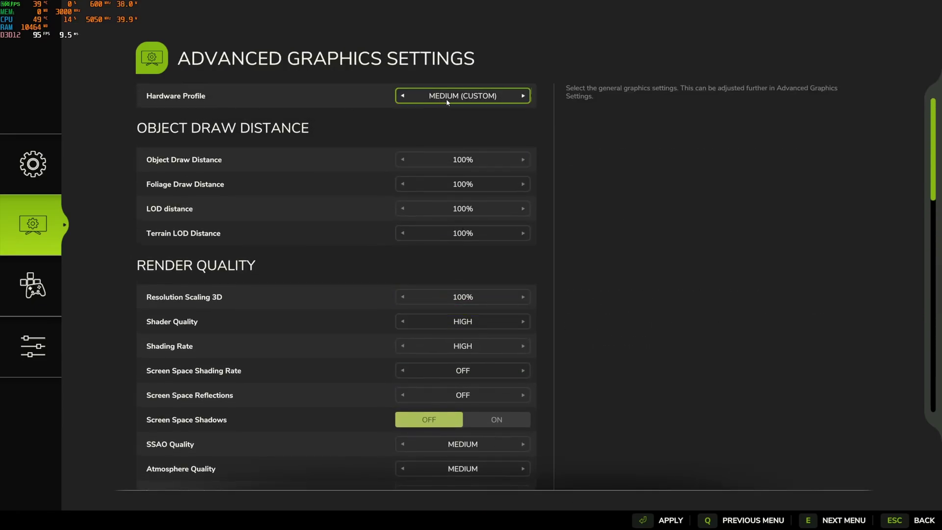
scroll(426, 278, "down", 5)
scroll(425, 275, "up", 5)
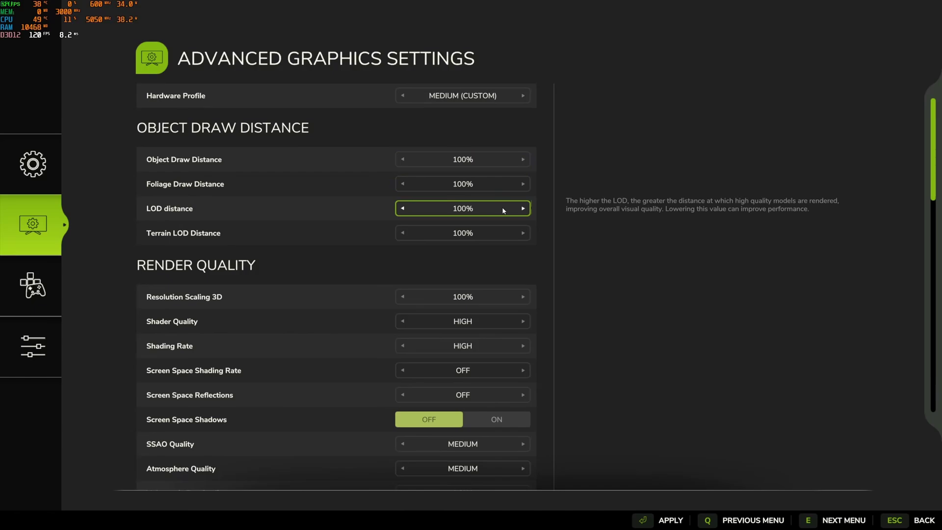
scroll(454, 217, "down", 3)
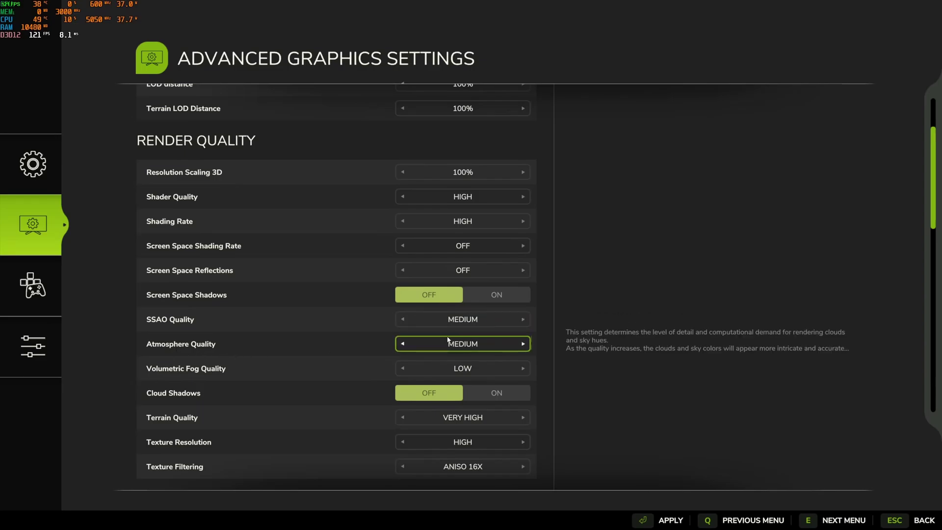
scroll(448, 339, "down", 4)
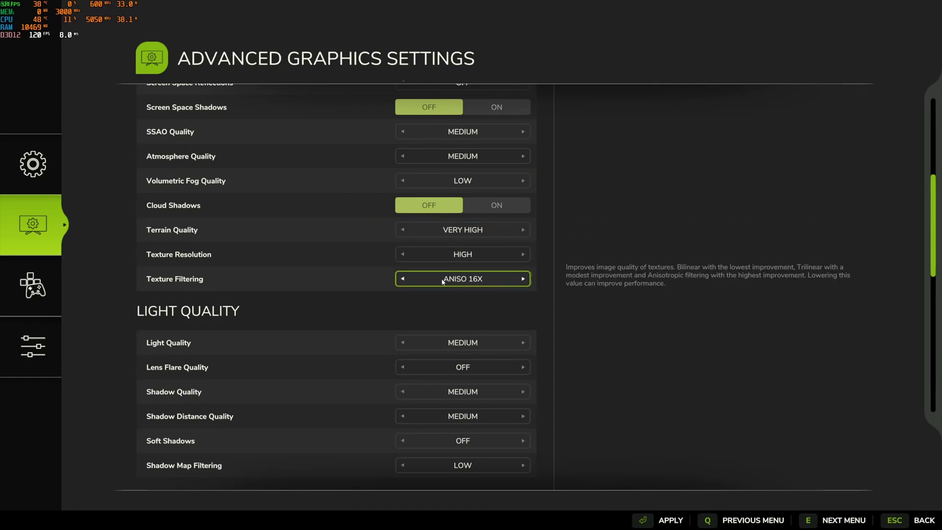
- Try Terrain Quality at Medium, Texture Resolution at Low and Texture Filtering at Aniso 2X
left_click(402, 229)
left_click(402, 255)
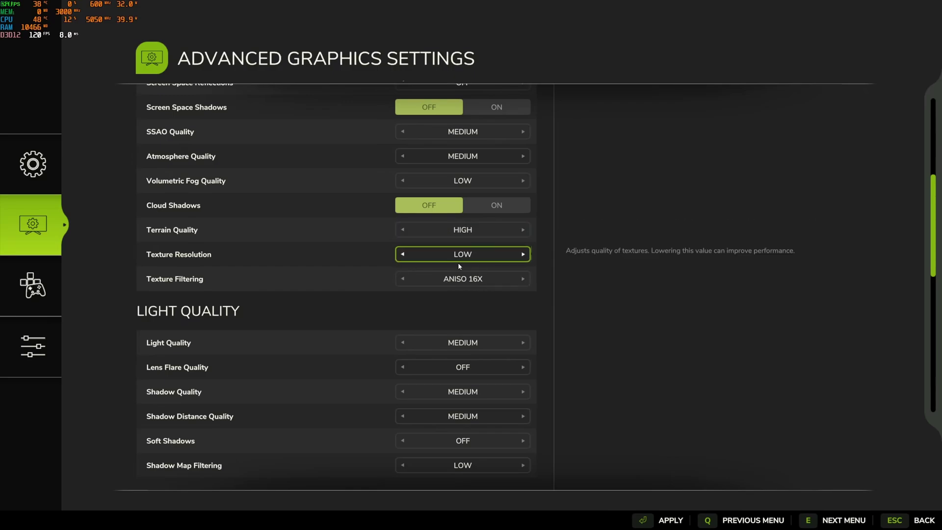
left_click(403, 278)
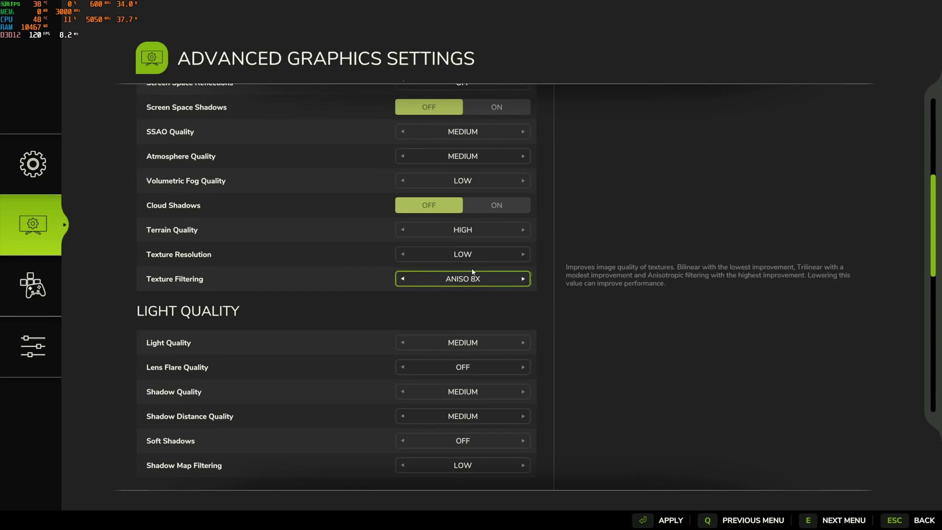
left_click(402, 230)
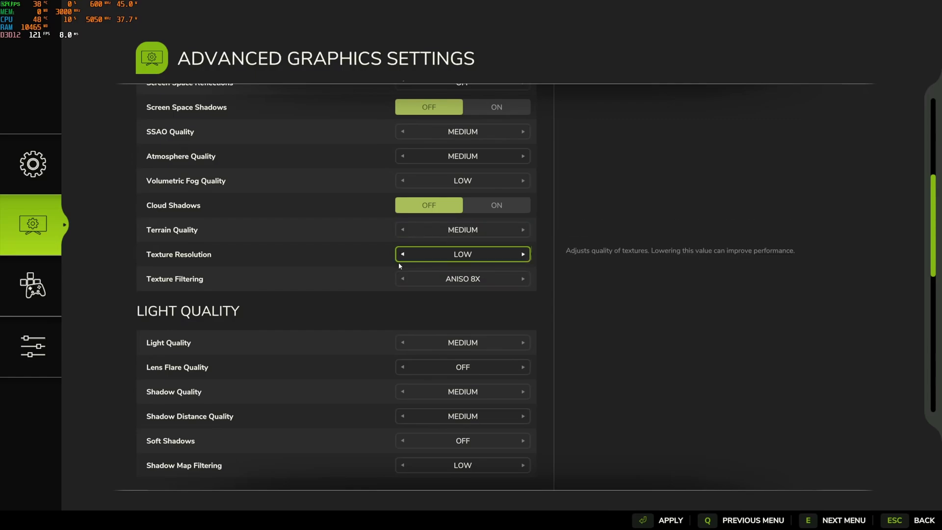
left_click(404, 280)
left_click(404, 281)
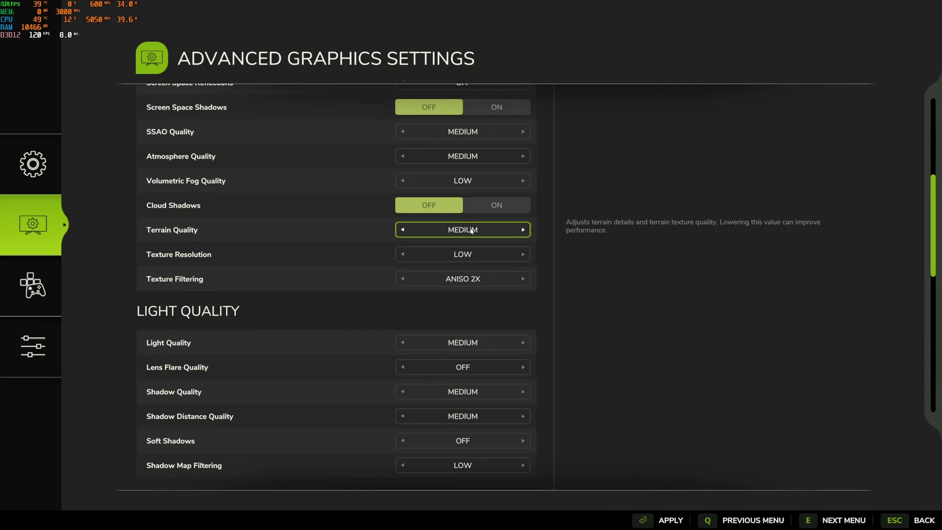
- Restore Terrain Quality to Very High, Texture Resolution to High and Texture Filtering to Aniso 16X
left_click(523, 230)
left_click(523, 230)
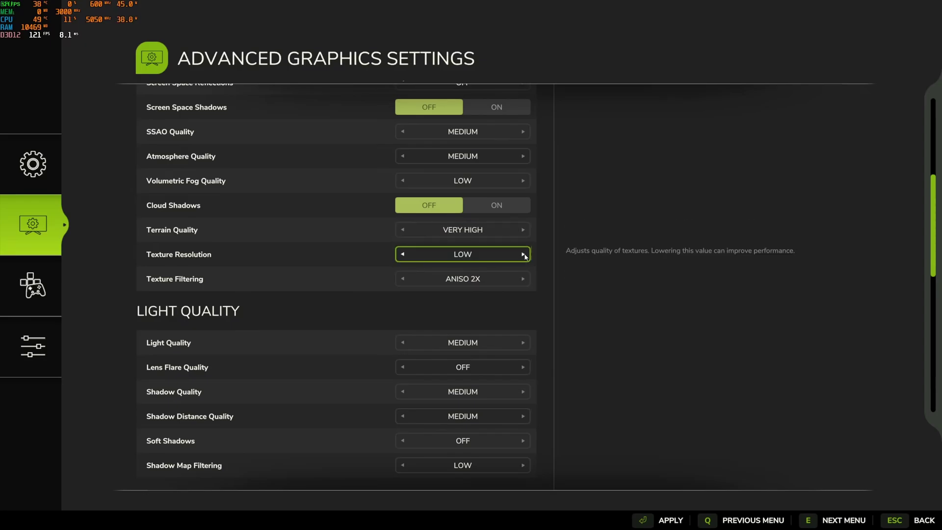
left_click(401, 255)
left_click(403, 281)
left_click(403, 281)
left_click(402, 281)
- Review the light quality, shadow, field of view and mirror options, down to the post-process anti-aliasing section
scroll(492, 289, "down", 4)
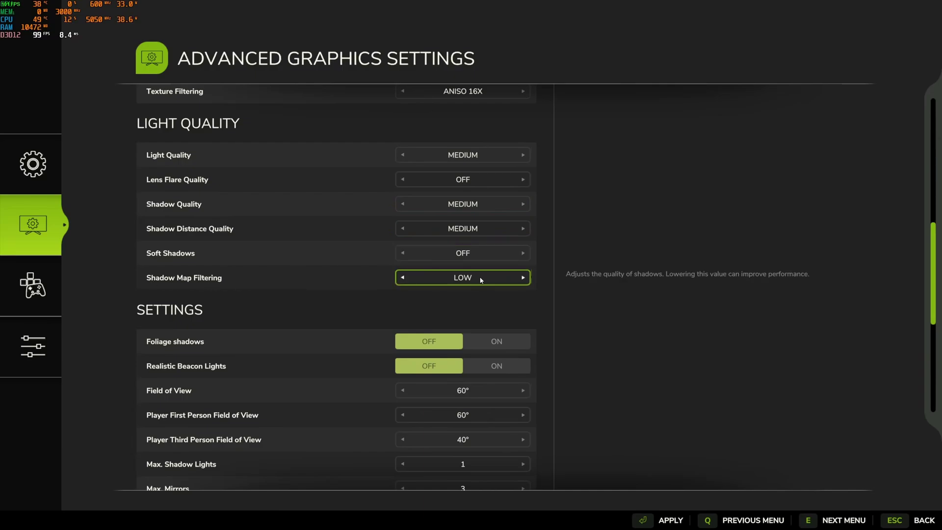
scroll(478, 274, "down", 5)
scroll(228, 219, "up", 3)
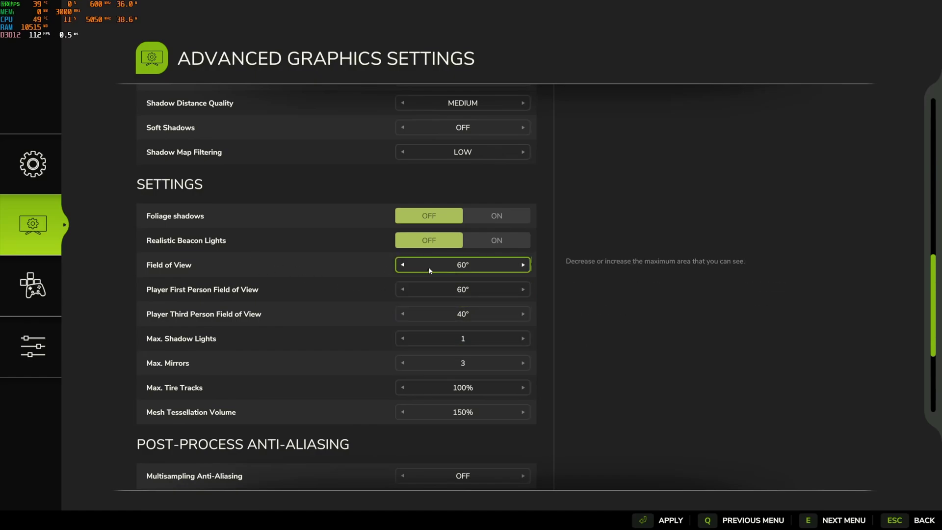
scroll(482, 287, "down", 3)
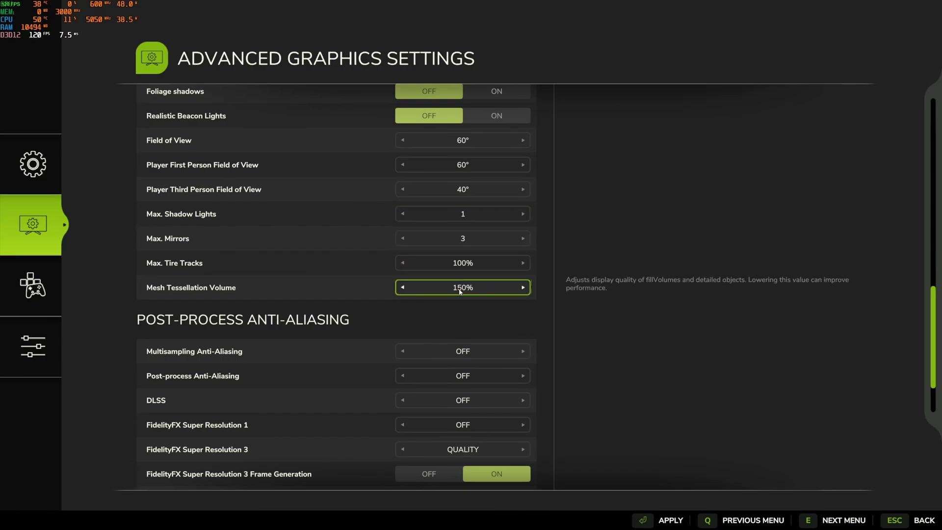
scroll(457, 294, "down", 2)
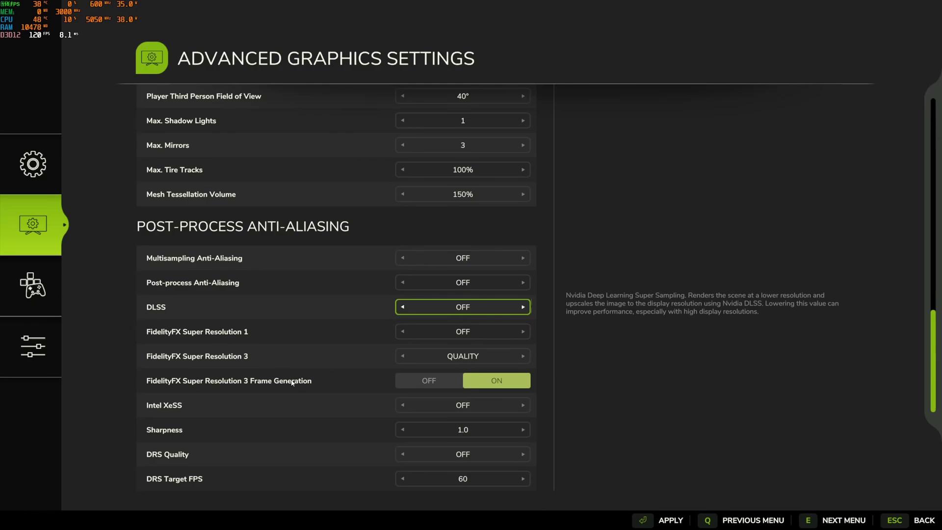
- Try the DLSS upscaling modes, including Performance, and set DLSS to Quality
left_click(524, 307)
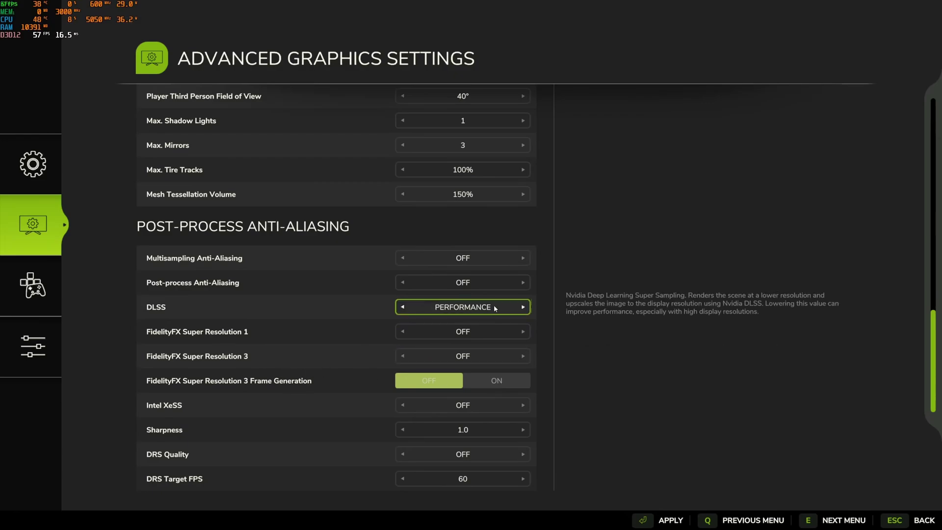
left_click(523, 307)
left_click(404, 307)
left_click(404, 308)
left_click(403, 308)
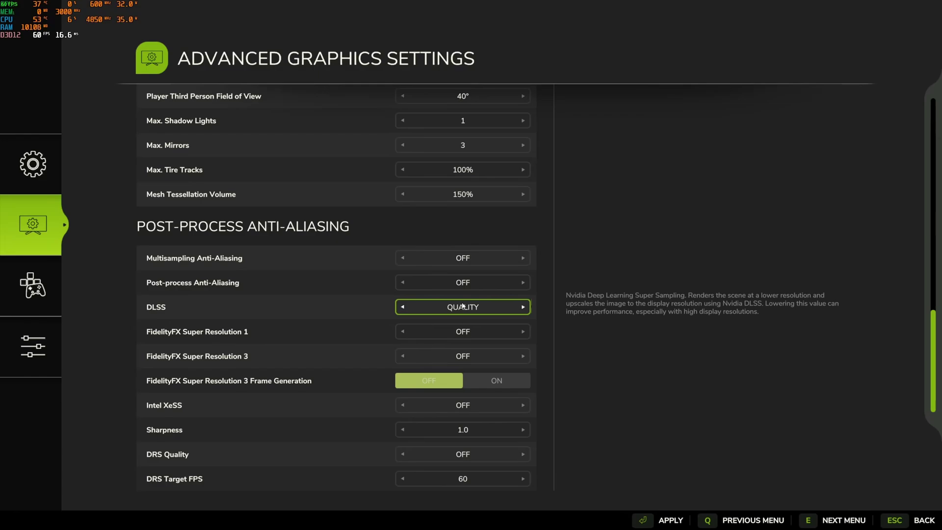
- Try DLAA and FSR3 as the post-process anti-aliasing method
left_click(523, 282)
left_click(523, 283)
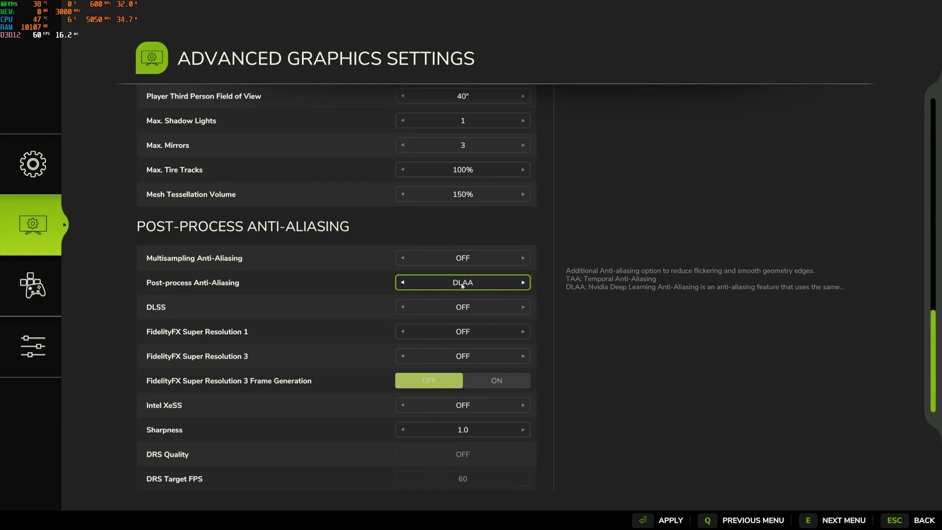
left_click(403, 283)
left_click(402, 283)
left_click(402, 283)
left_click(402, 283)
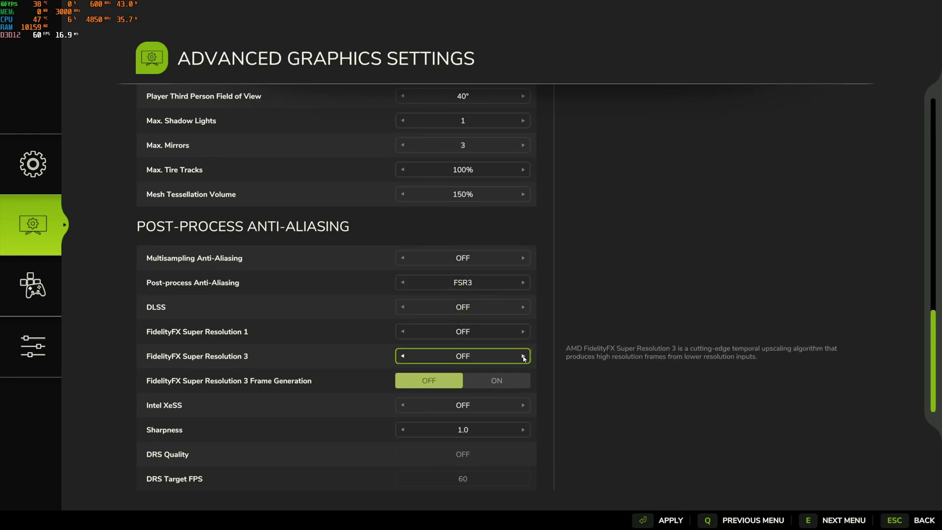
- Set FidelityFX Super Resolution 3 to Quality and turn on its Frame Generation
left_click(465, 357)
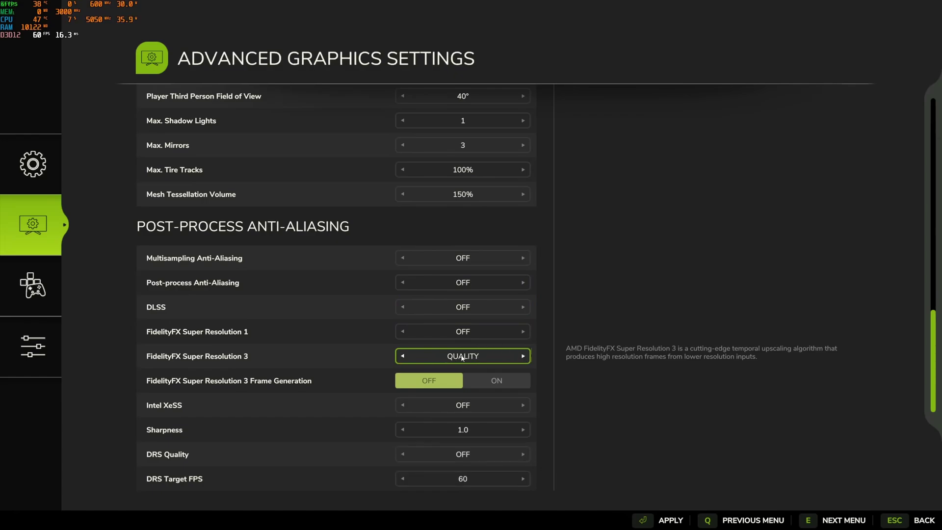
left_click(496, 383)
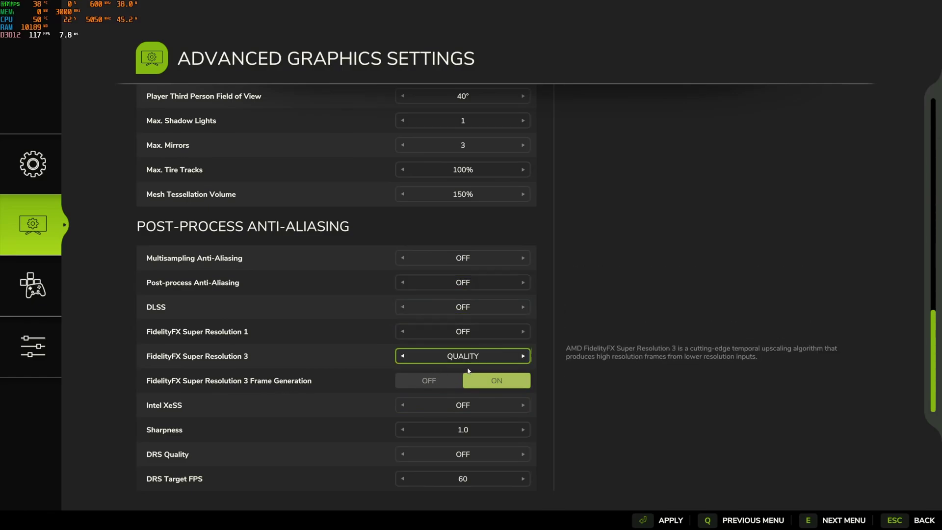
- Try lower and higher image Sharpness values for the upscaling, and settle on 0.7
left_click(407, 432)
left_click(404, 430)
left_click(404, 431)
left_click(403, 430)
left_click(403, 430)
left_click(402, 429)
left_click(402, 430)
left_click(402, 429)
left_click(402, 430)
left_click(523, 430)
left_click(524, 431)
left_click(524, 431)
left_click(524, 432)
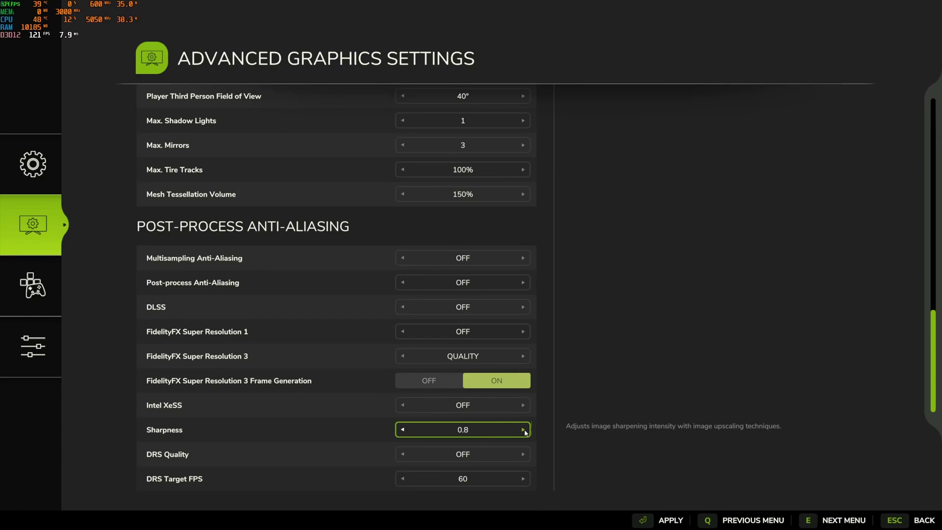
left_click(525, 432)
left_click(403, 430)
left_click(403, 430)
left_click(403, 430)
left_click(523, 432)
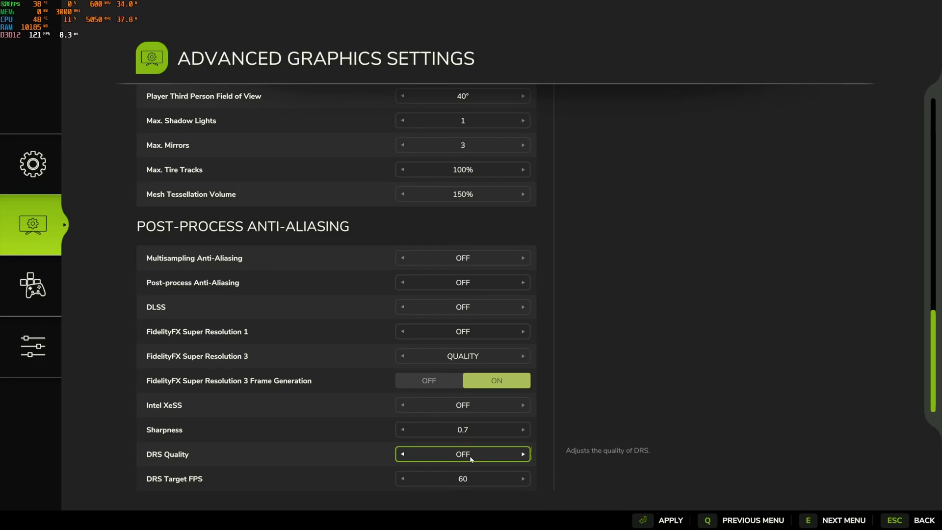
scroll(456, 407, "up", 5)
scroll(442, 410, "down", 4)
scroll(442, 412, "down", 1)
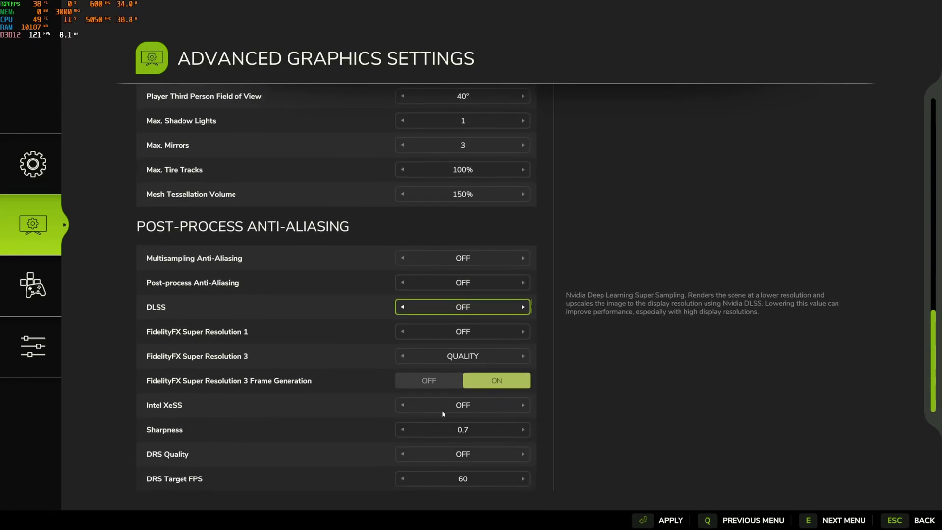